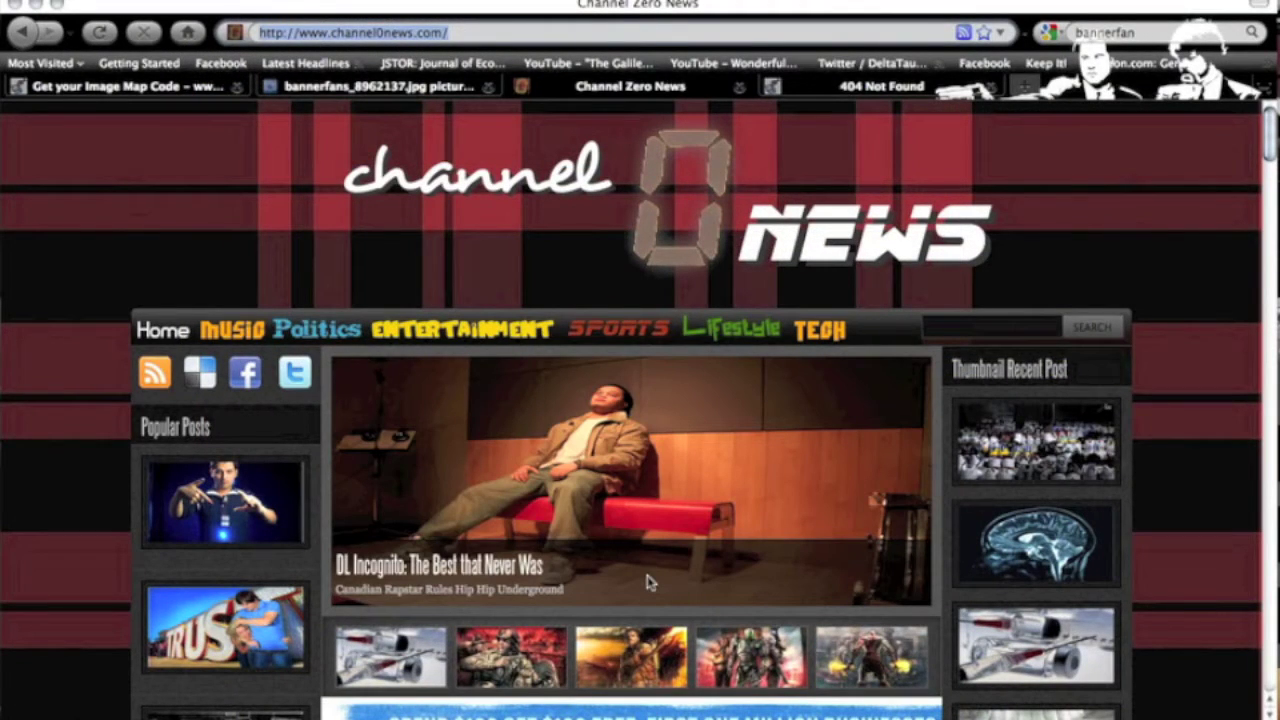
Step: Try the Lifestyle link in the blog's navigation banner
mouse_move(1258, 614)
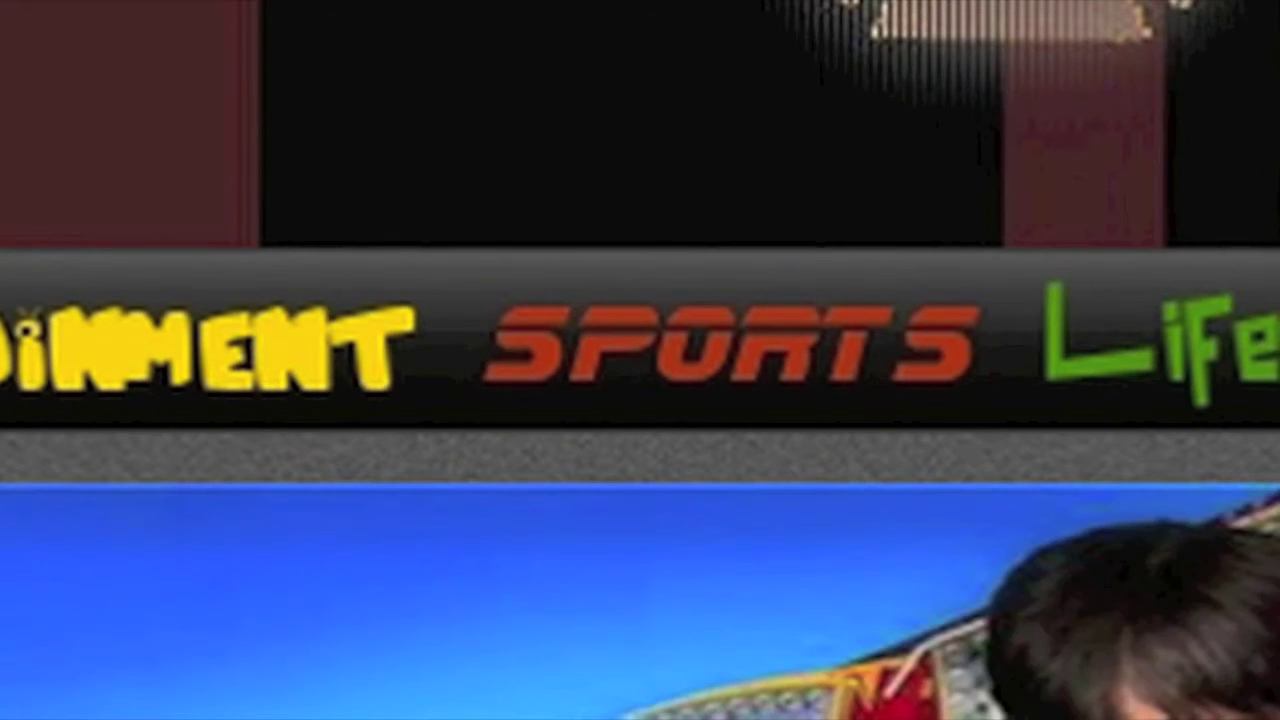
click(1090, 345)
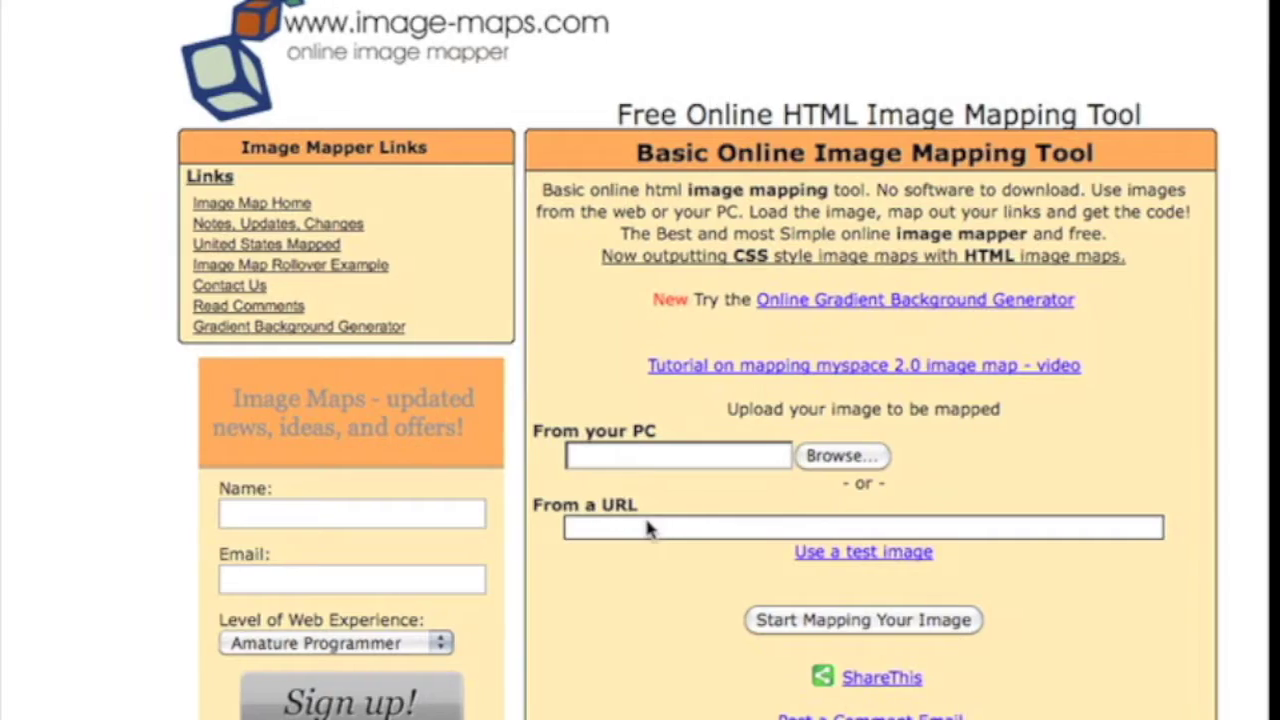
Step: Load the navigation banner image into the image mapper from its copied URL and continue to the mapping stage
key(super+v)
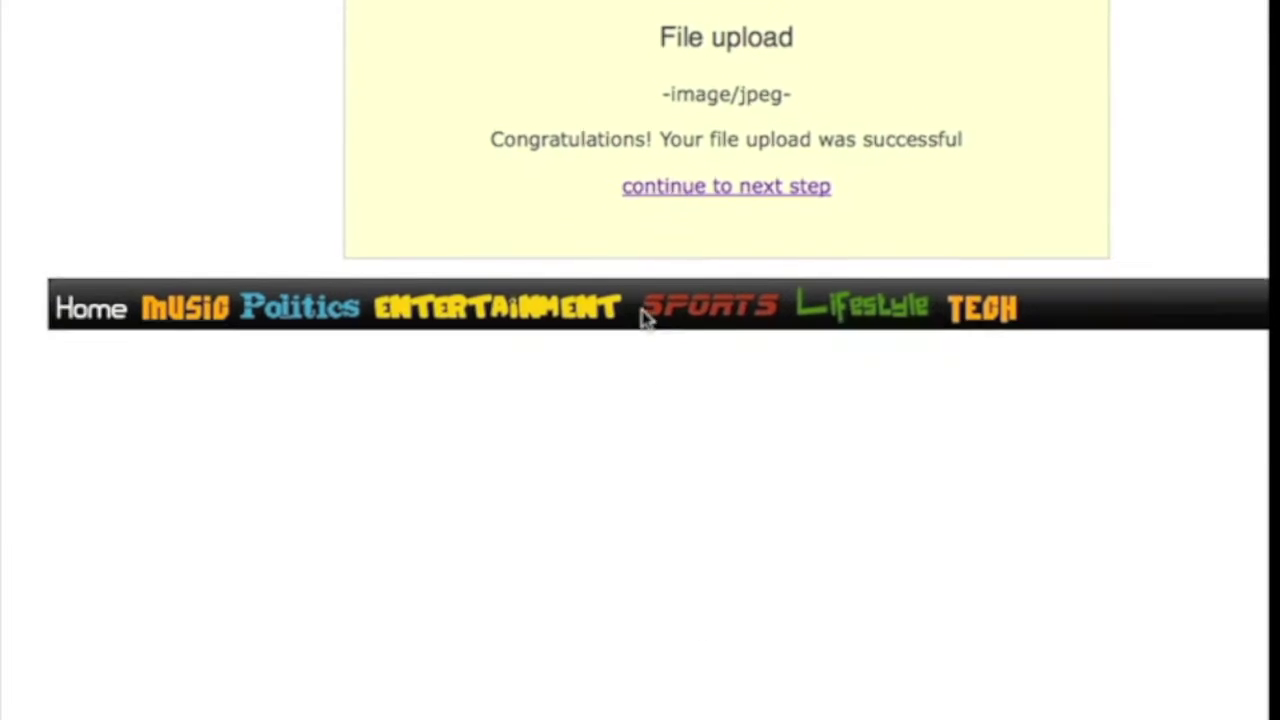
click(648, 172)
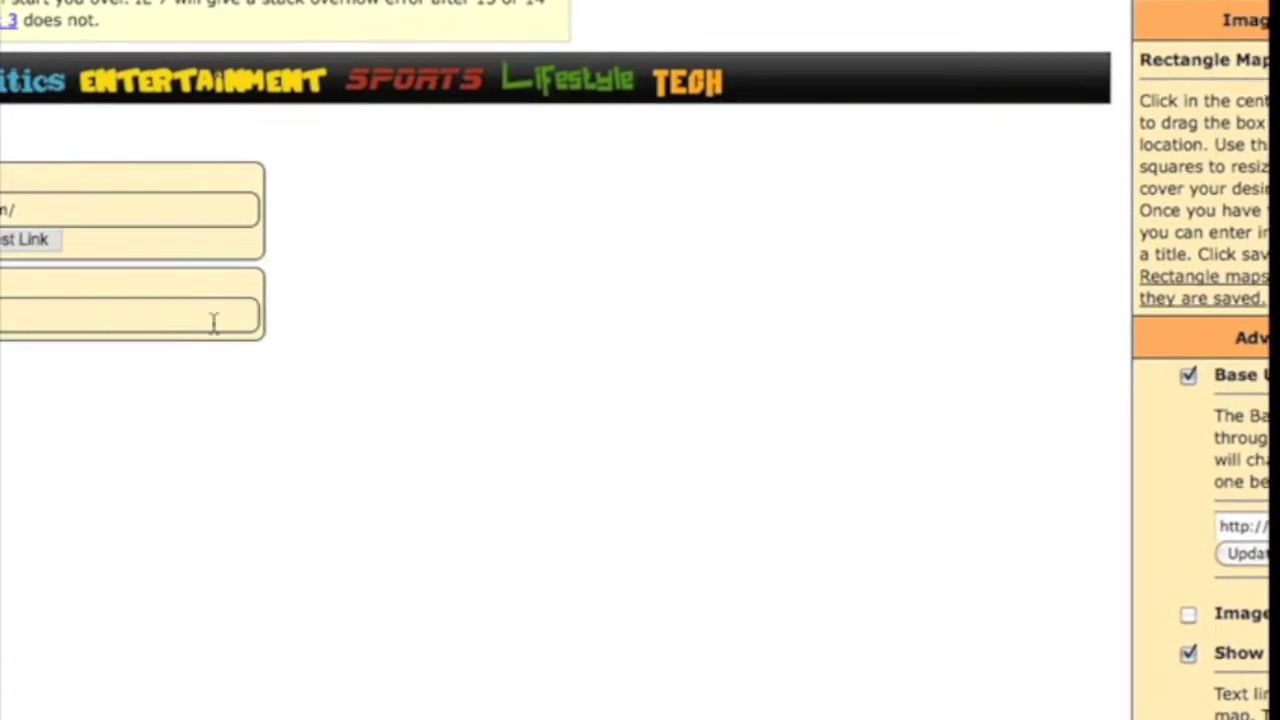
drag(45, 151, 35, 131)
click(55, 170)
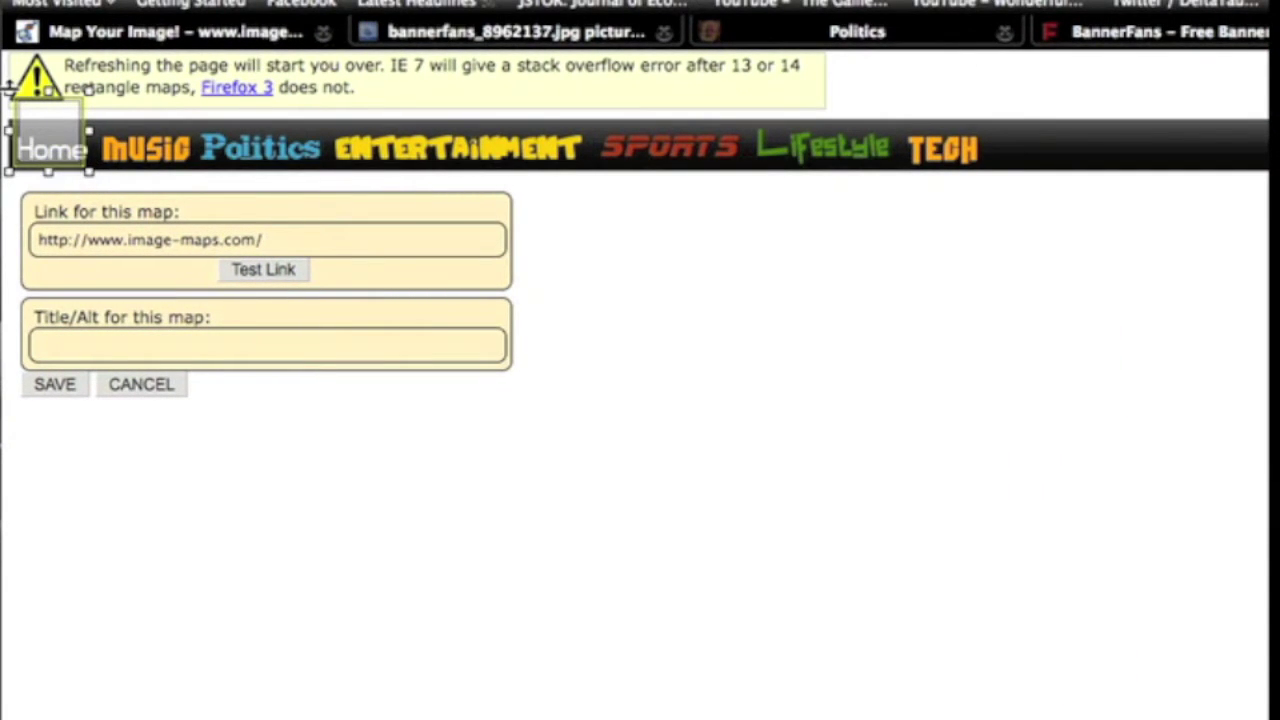
drag(47, 88, 96, 148)
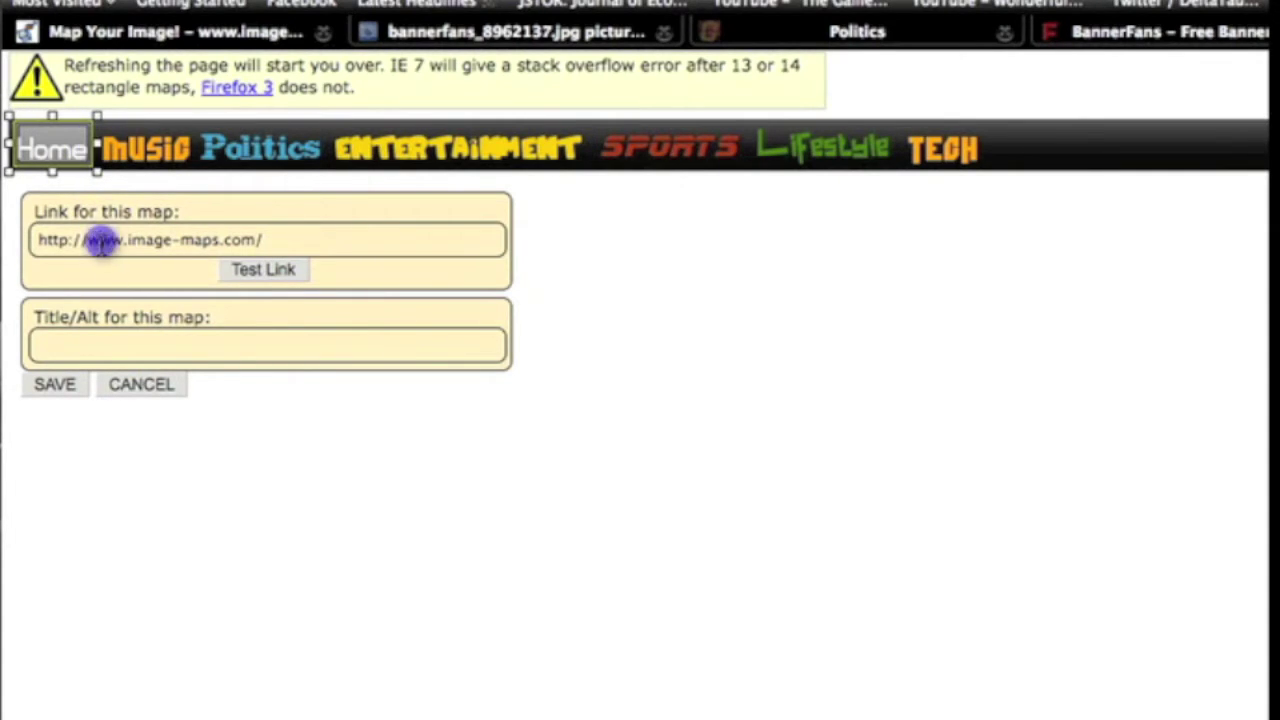
triple_click(100, 242)
text(www.)
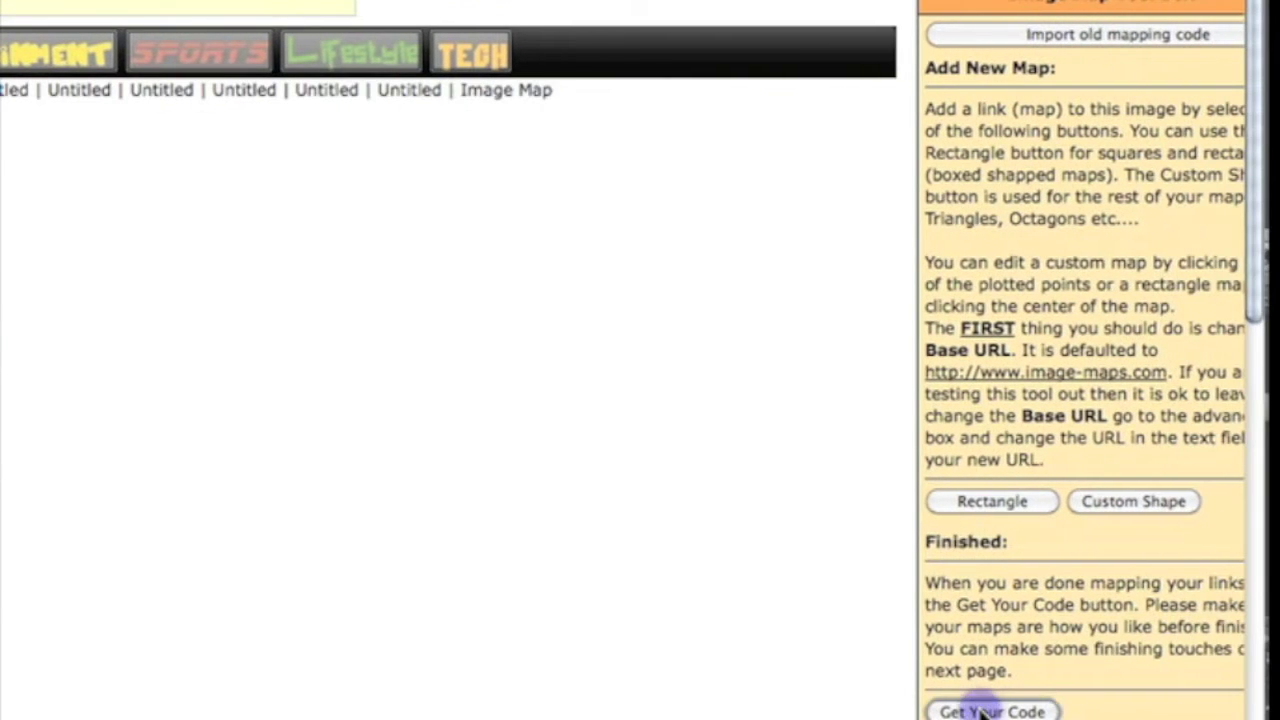
Step: Generate the code for the finished image map and show its HTML version
click(990, 711)
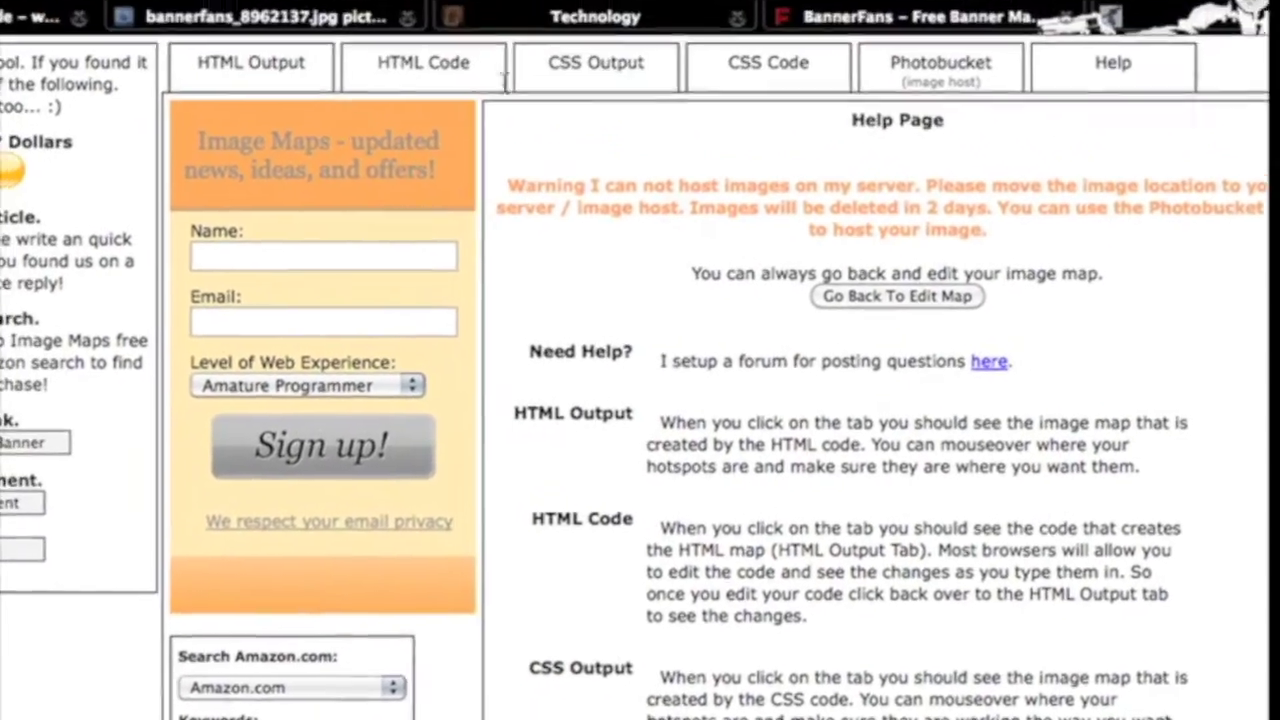
click(500, 80)
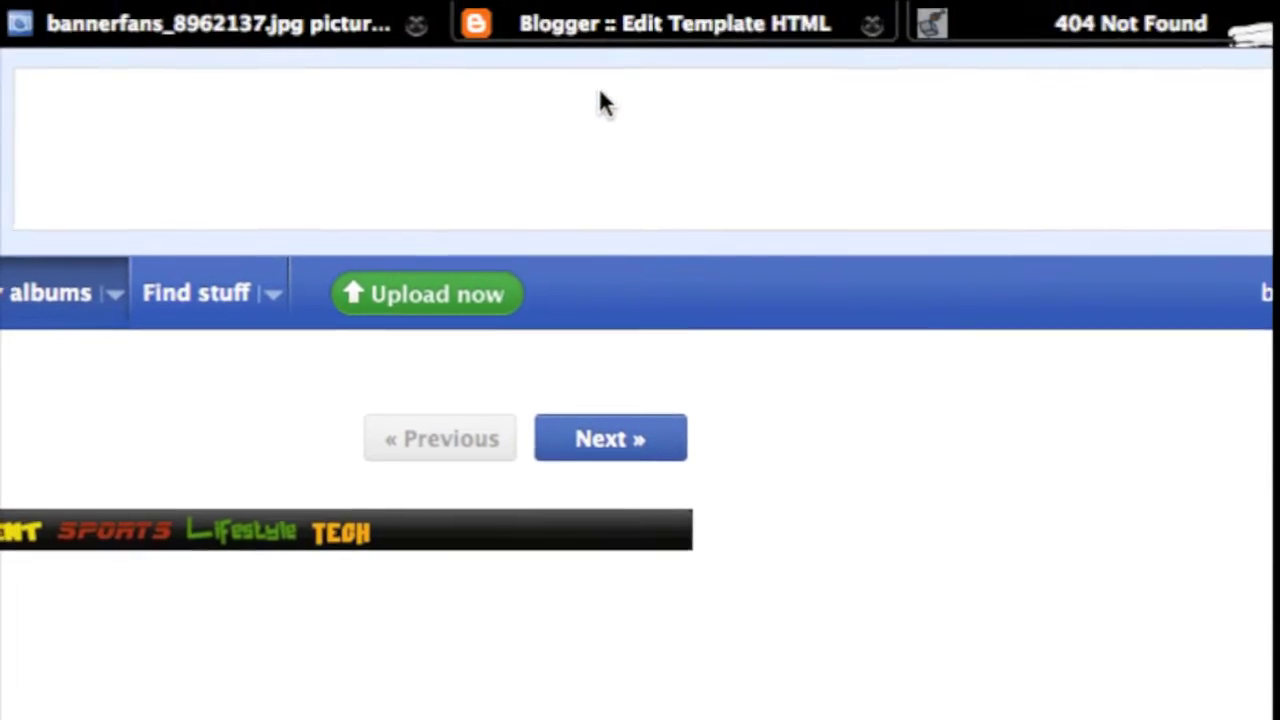
Step: Switch to the Blogger template HTML editor and search the template code for "menu"
click(672, 24)
scroll(337, 680, down, 5)
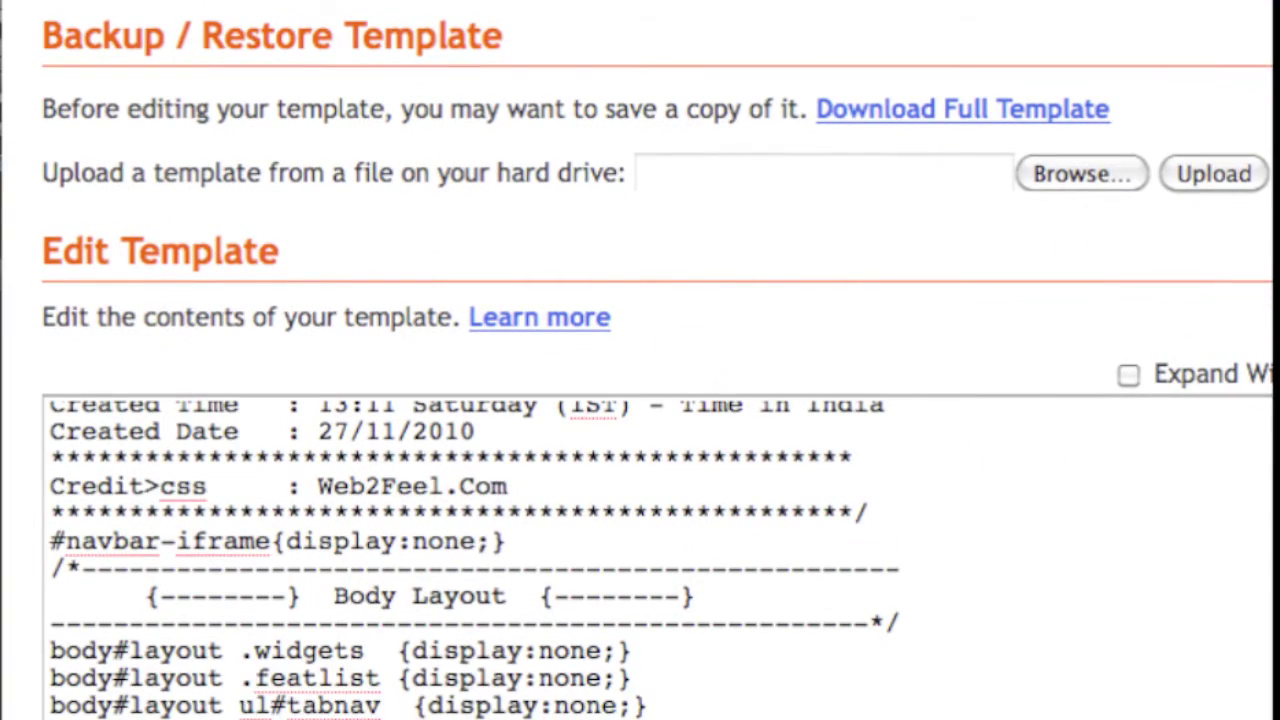
scroll(657, 557, down, 15)
scroll(650, 450, down, 1)
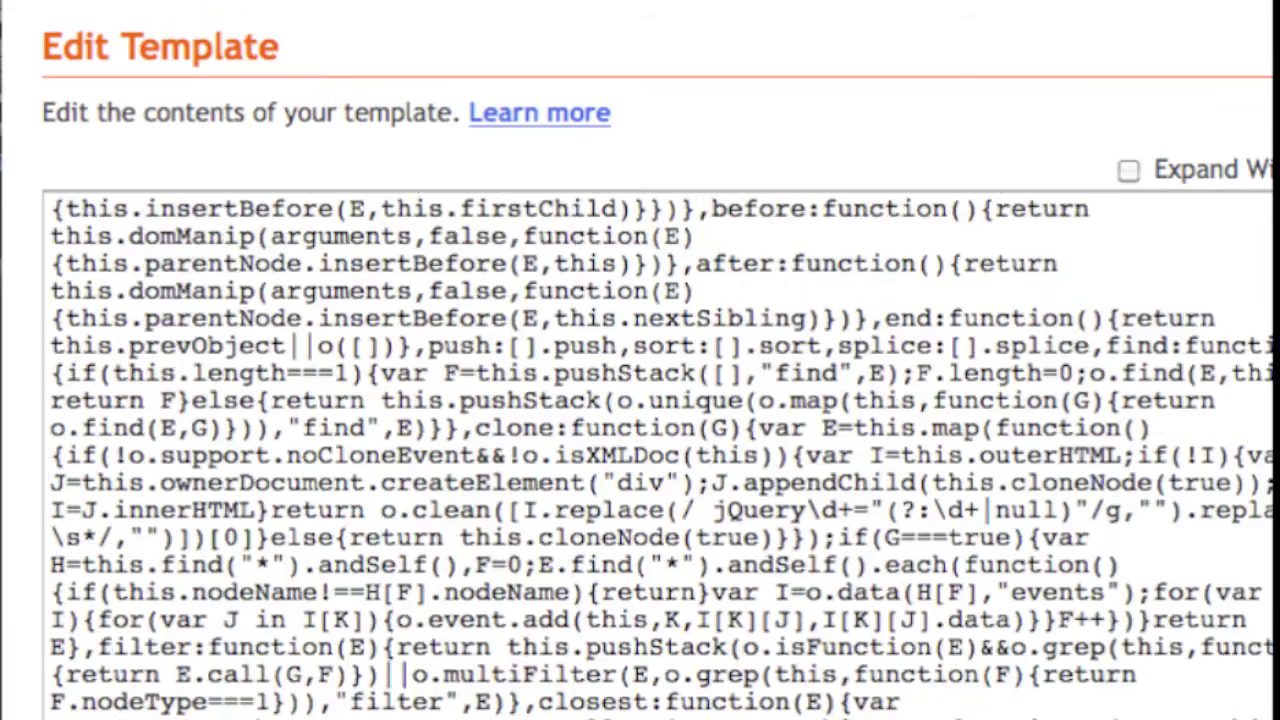
scroll(650, 450, down, 10)
key(Return)
key(Return)
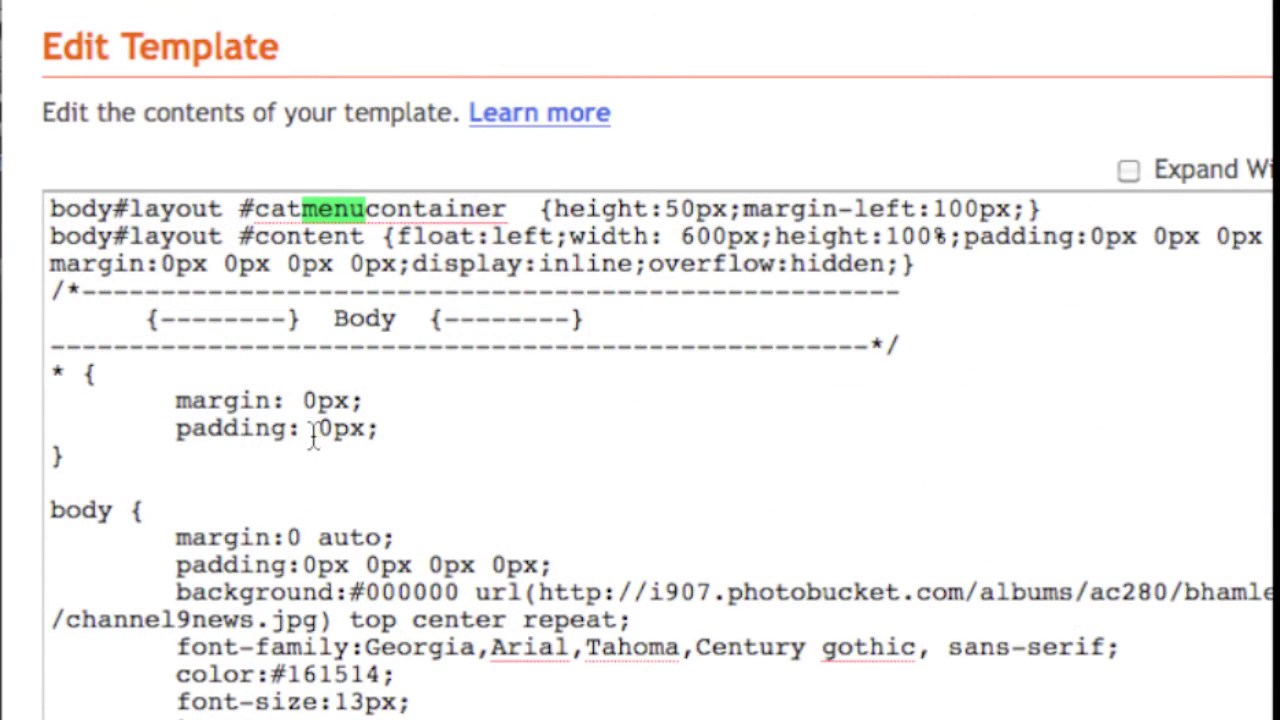
Step: Replace the background image URL in the #catmenucontainer rule with the Photobucket address of bannerfans_8962137.jpg
scroll(313, 440, down, 10)
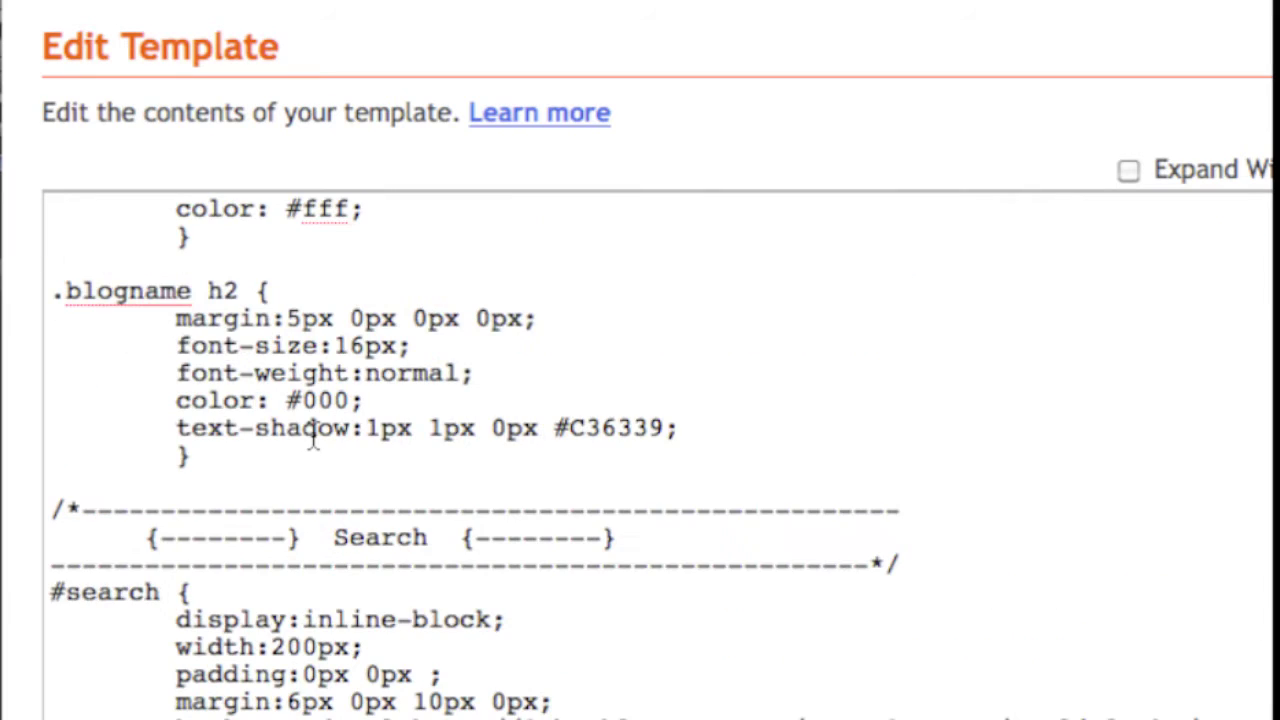
scroll(290, 383, down, 5)
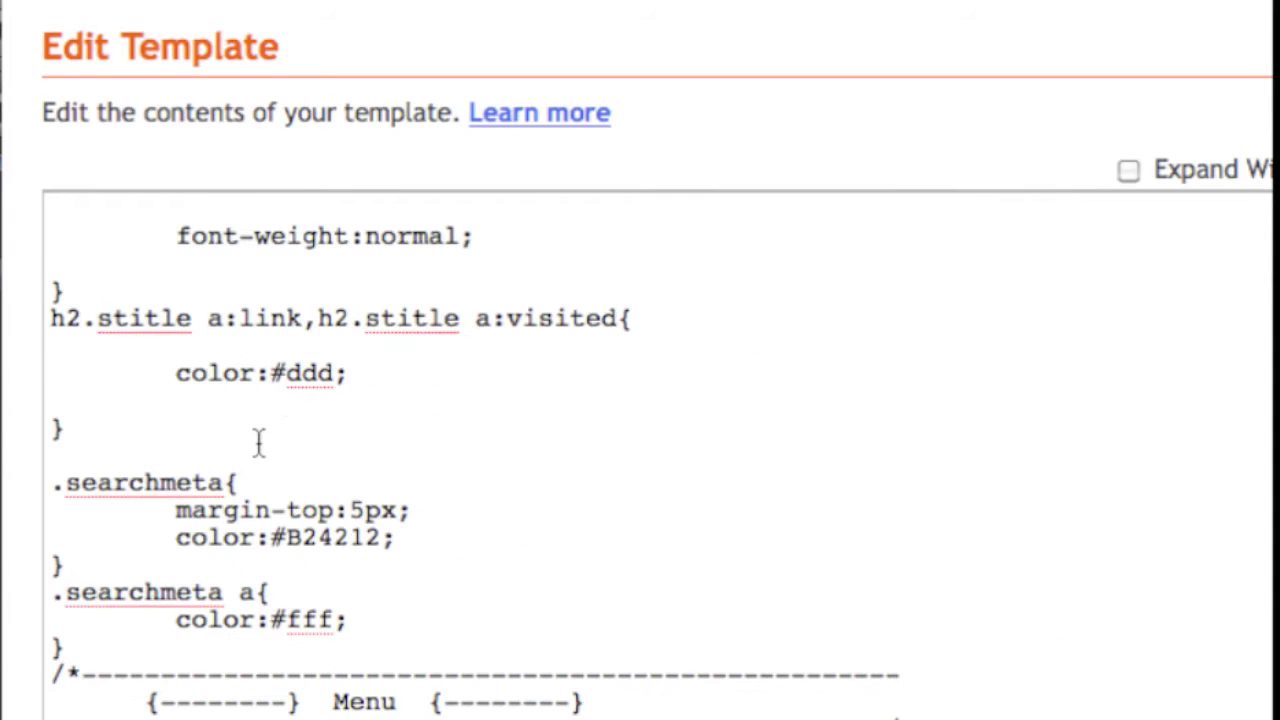
scroll(258, 442, down, 5)
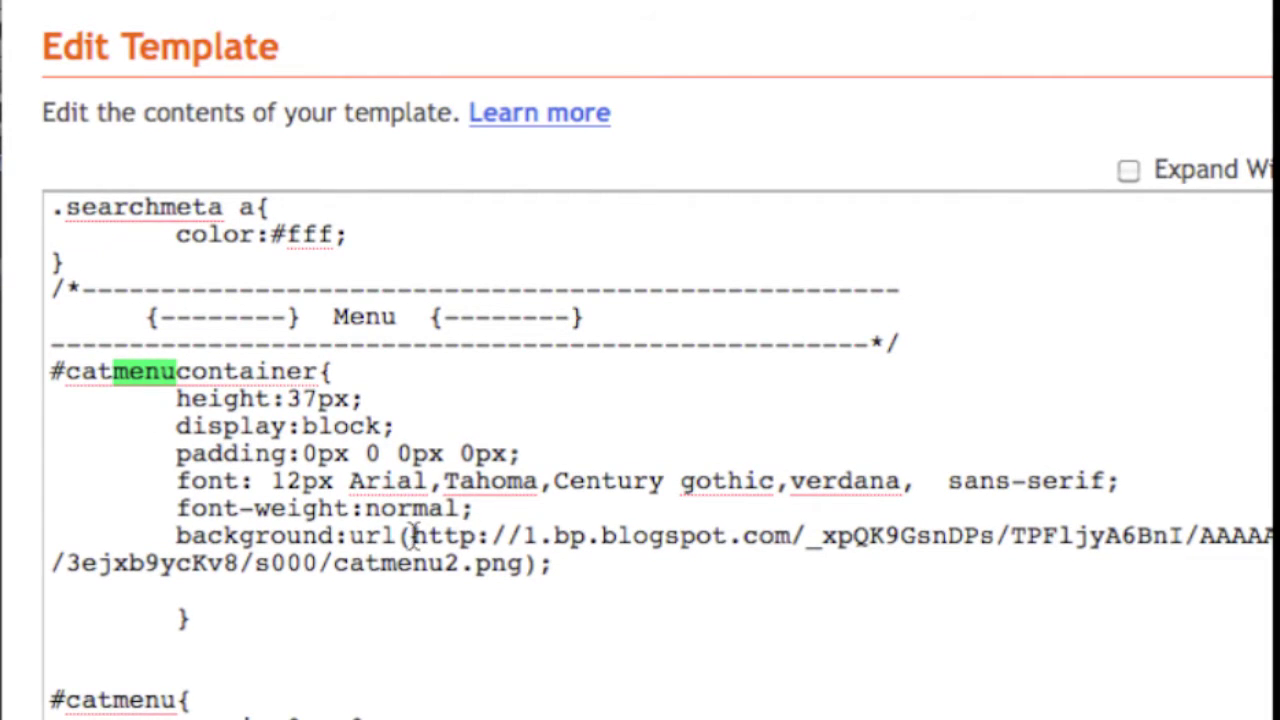
drag(413, 535, 508, 565)
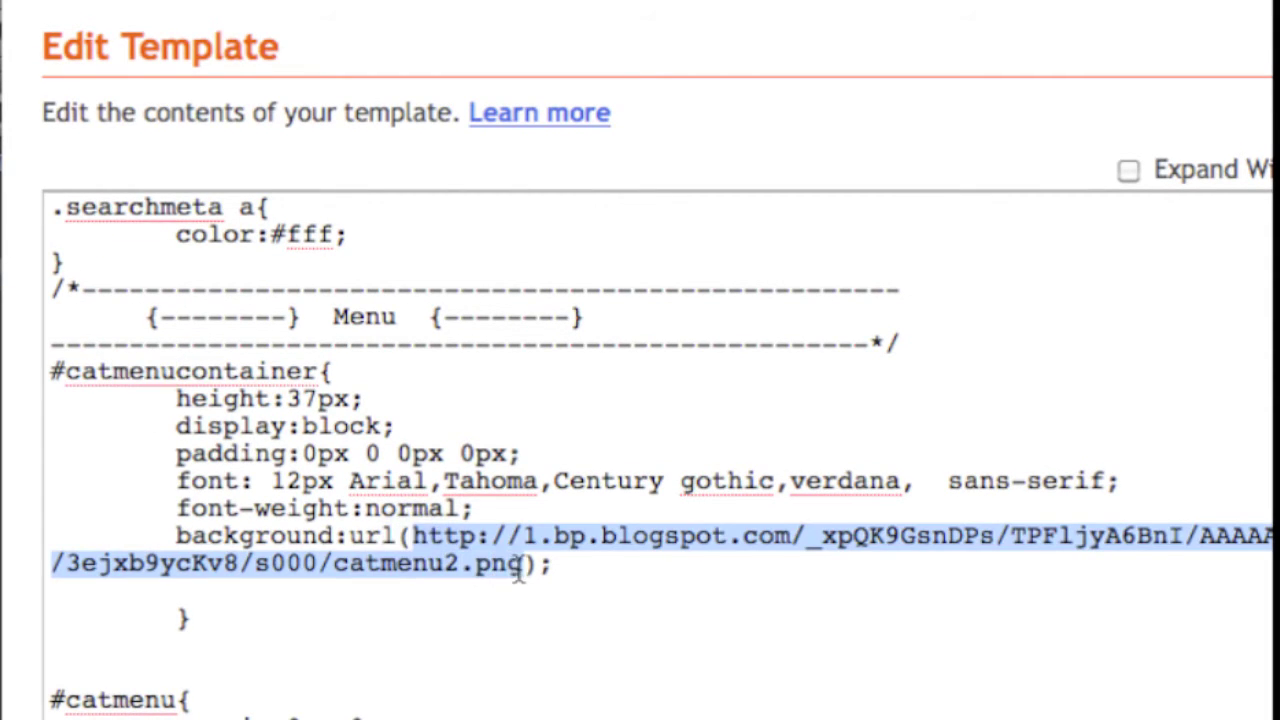
key(super+v)
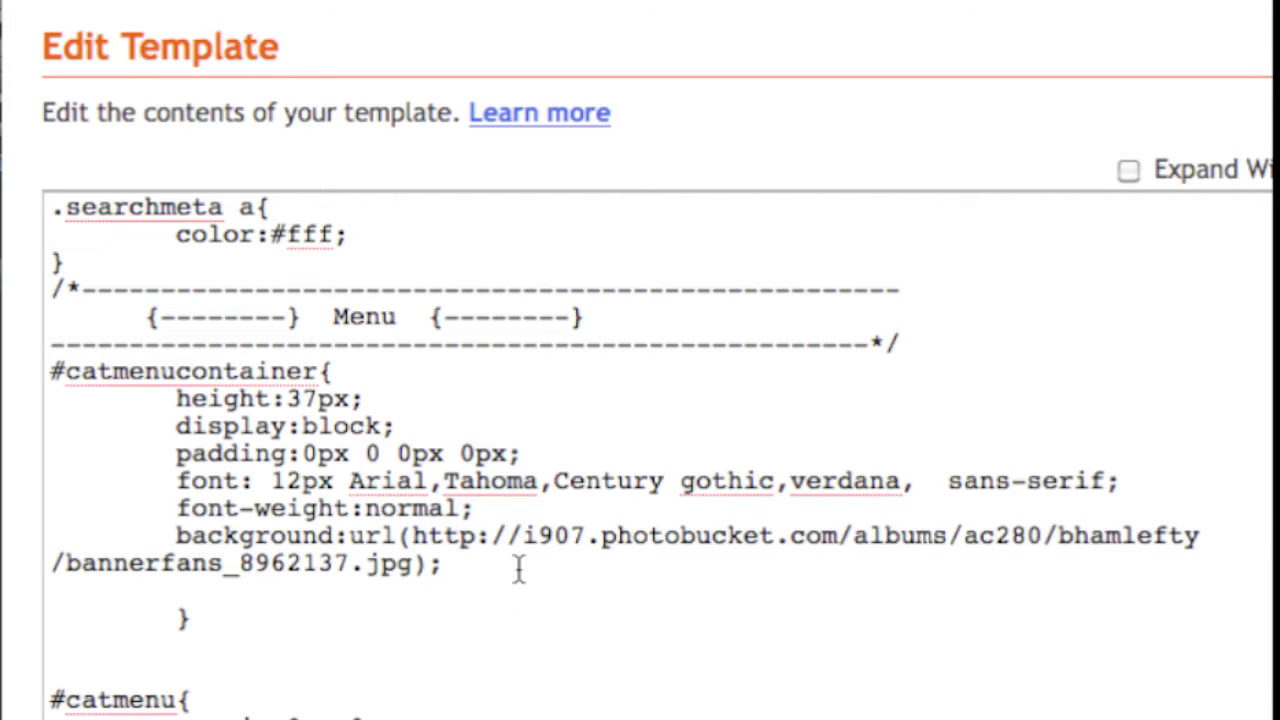
click(518, 567)
Step: Preview the blog with the edited template
scroll(1279, 455, down, 3)
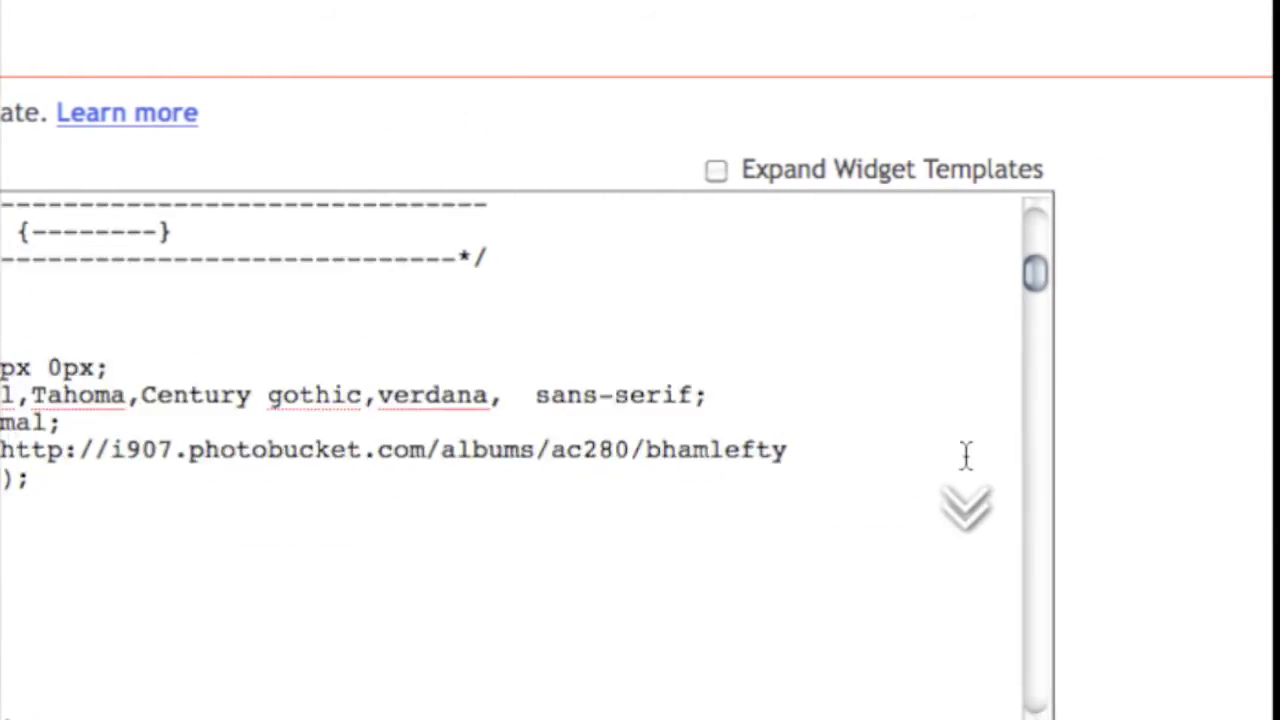
scroll(966, 455, down, 5)
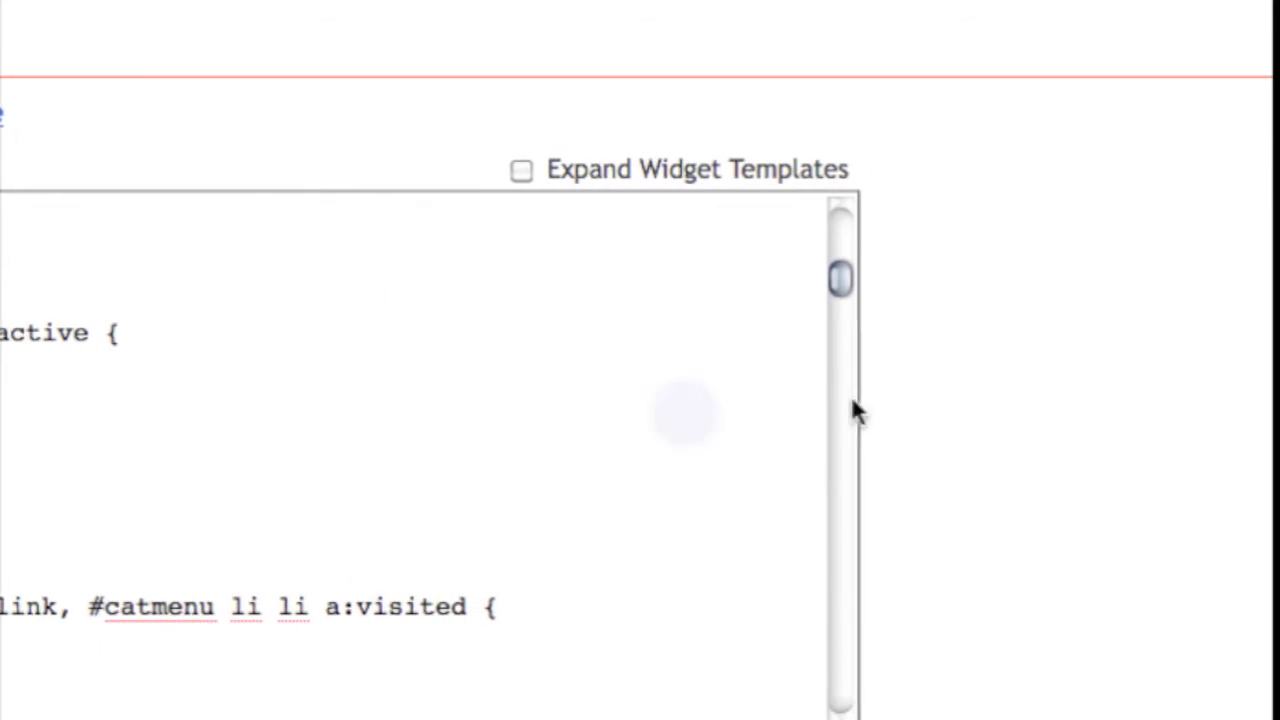
scroll(1090, 372, down, 4)
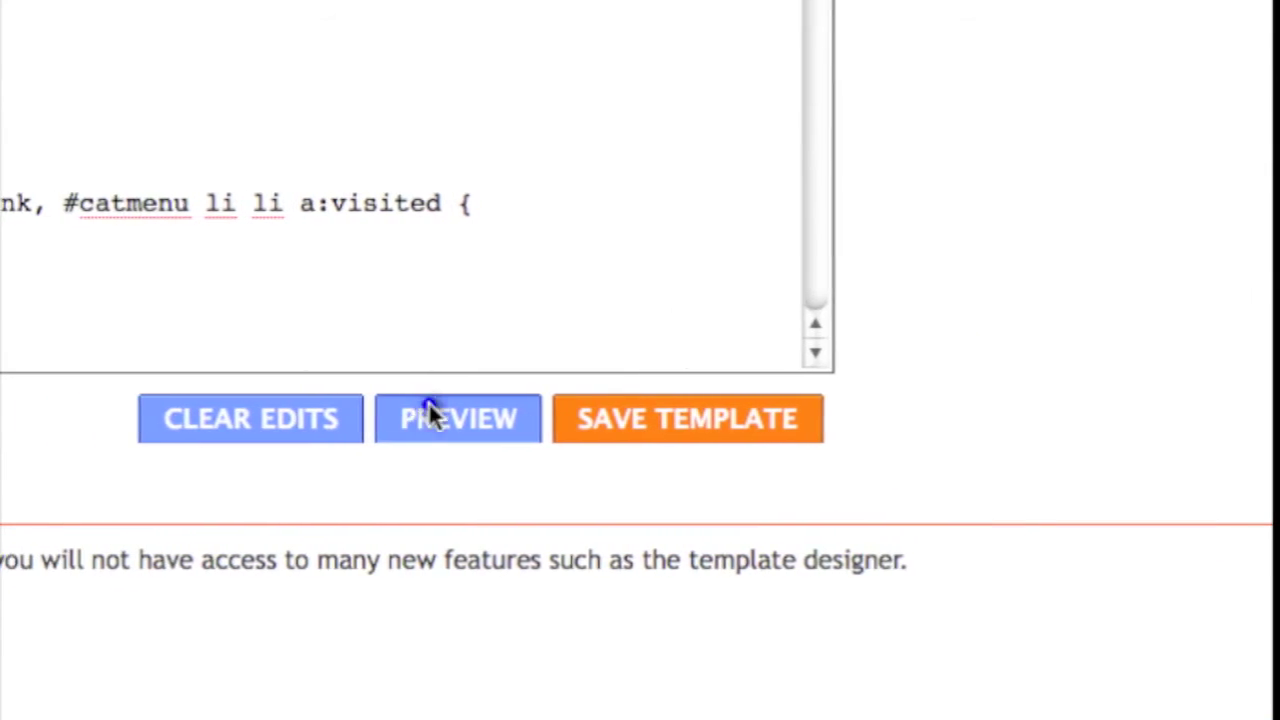
click(428, 410)
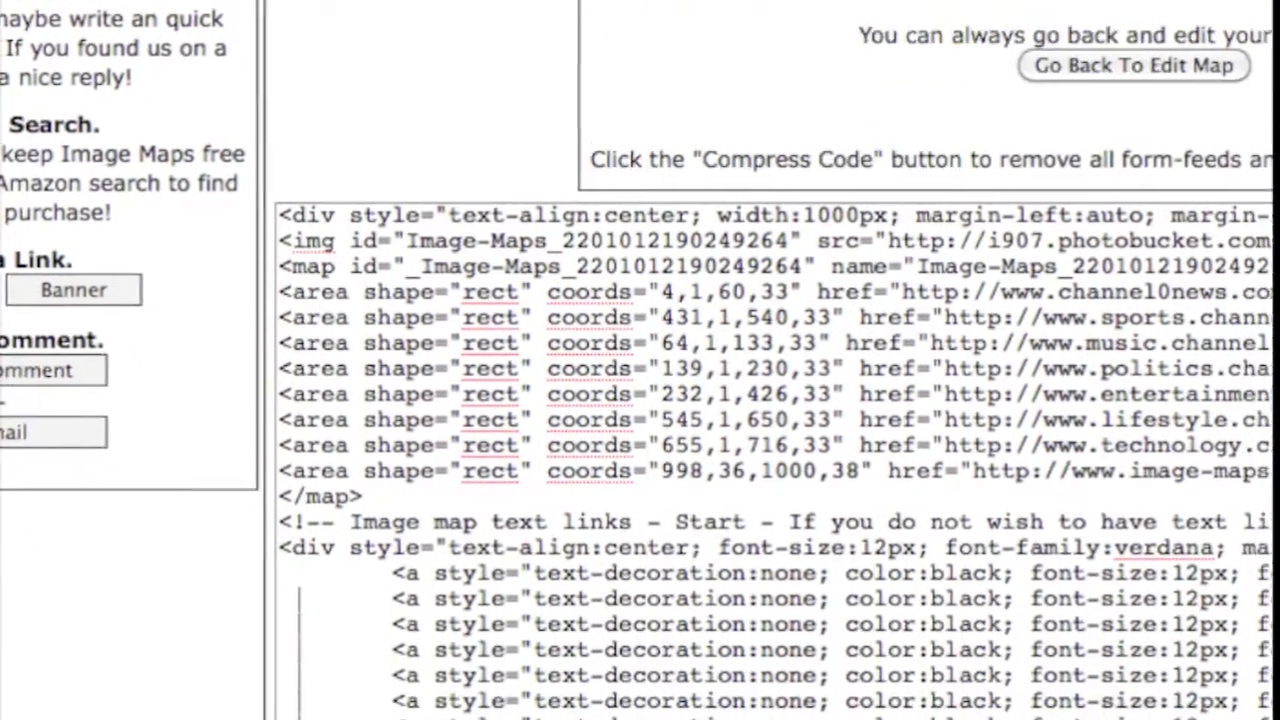
Step: Copy the image map's HTML code and add it to the Blogger page layout as an HTML/JavaScript gadget below the blog title
drag(803, 712, 259, 192)
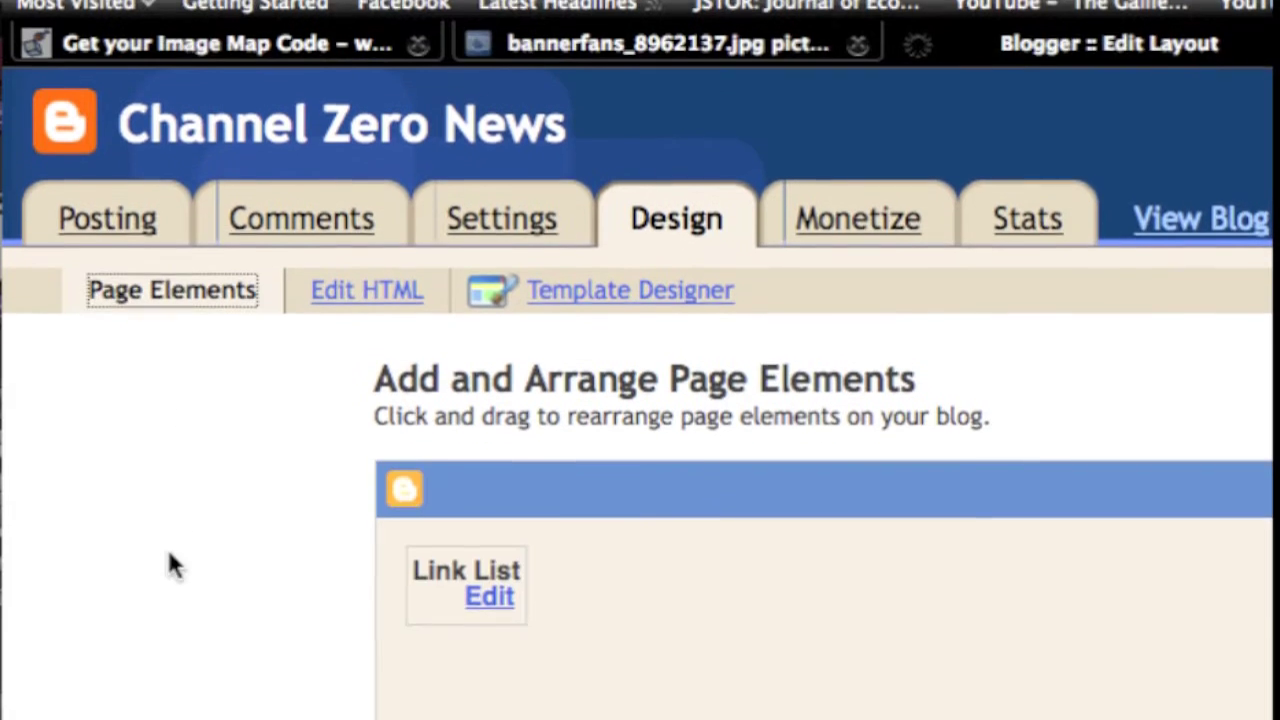
scroll(247, 522, down, 5)
scroll(183, 500, right, 2)
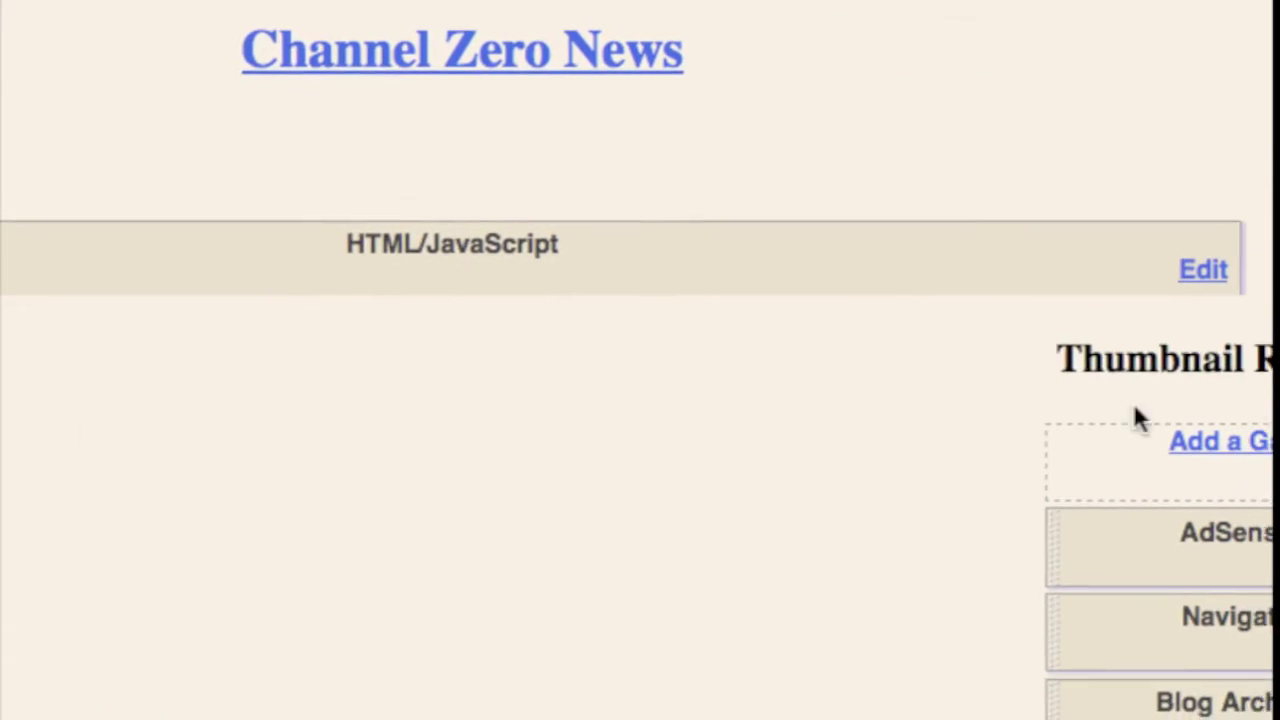
click(958, 410)
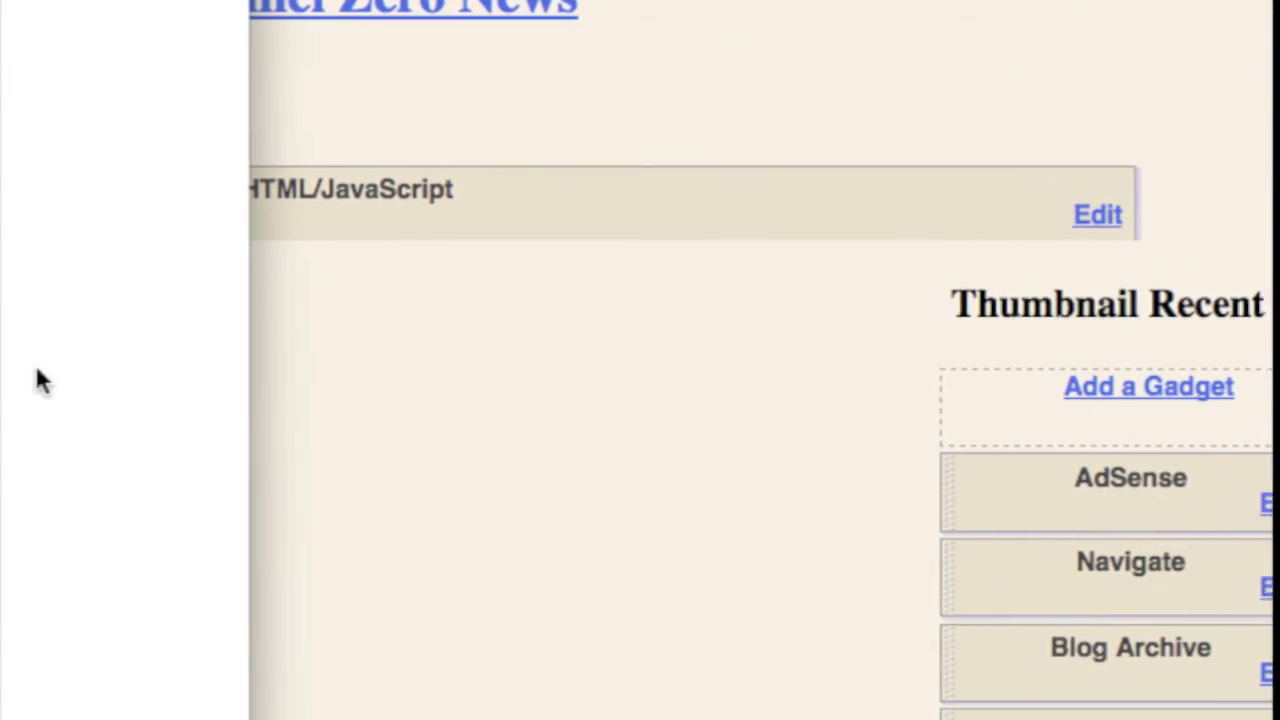
scroll(113, 370, down, 5)
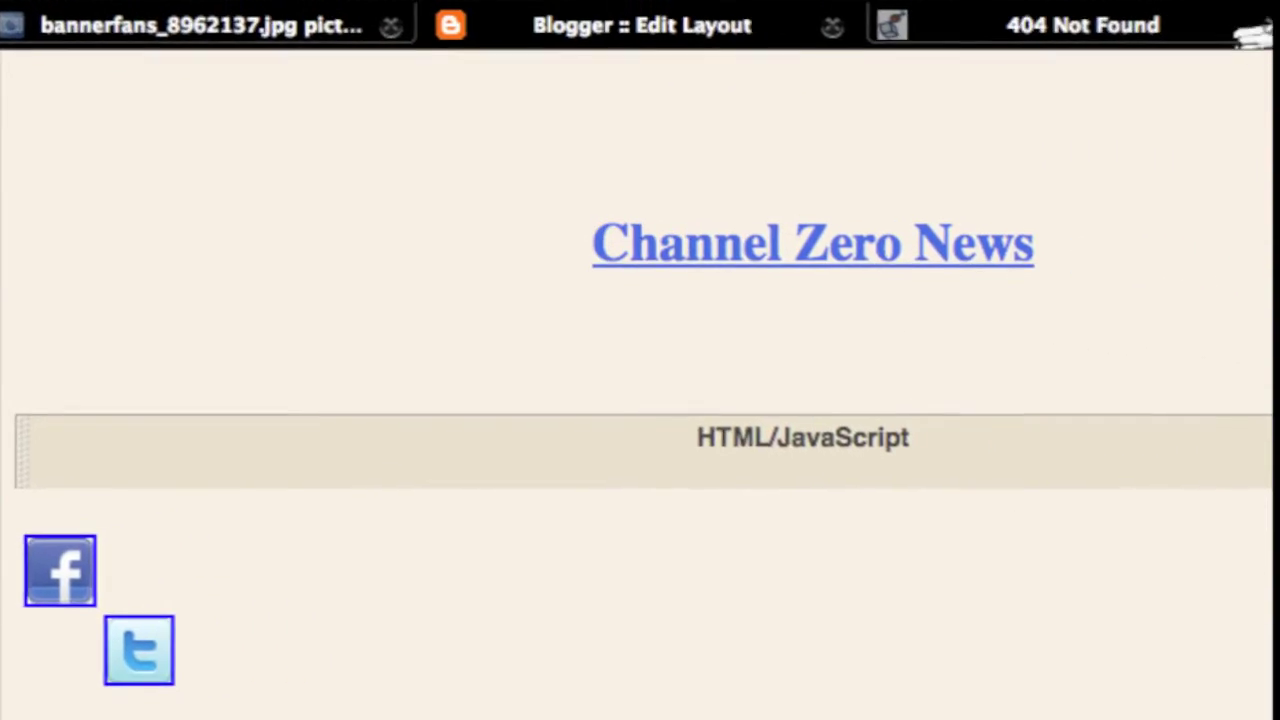
click(1148, 416)
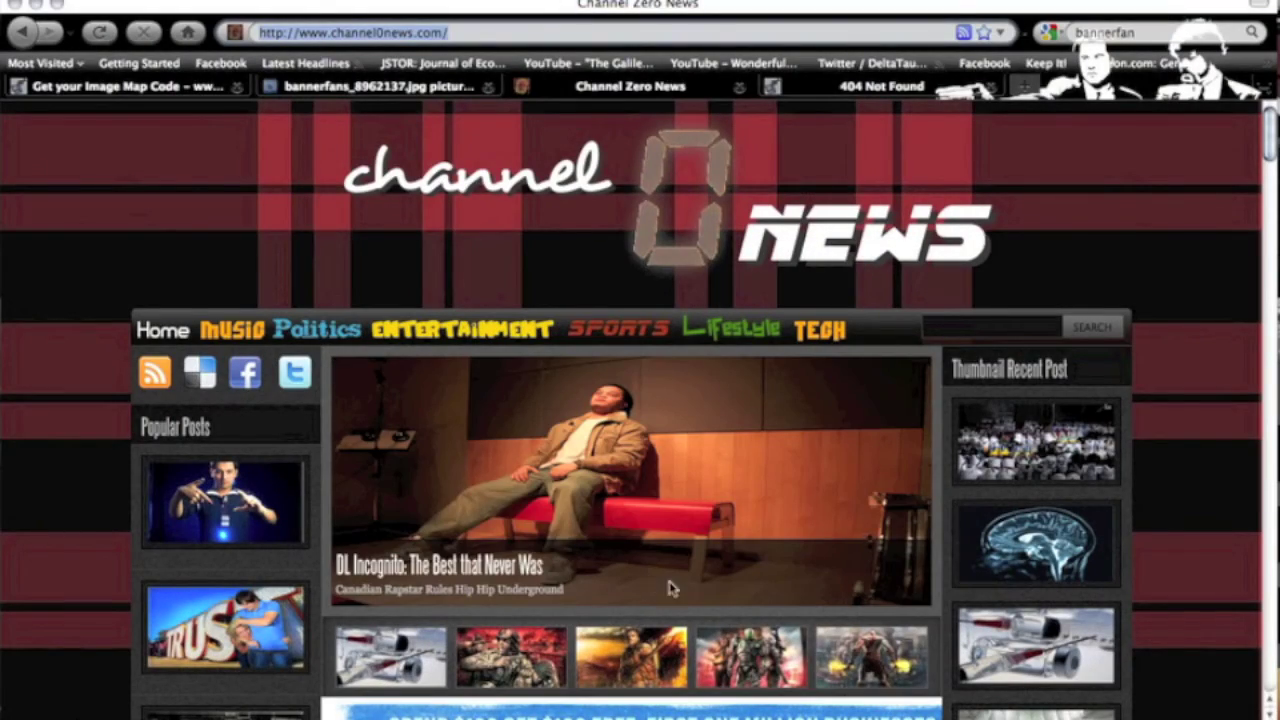
mouse_move(1277, 672)
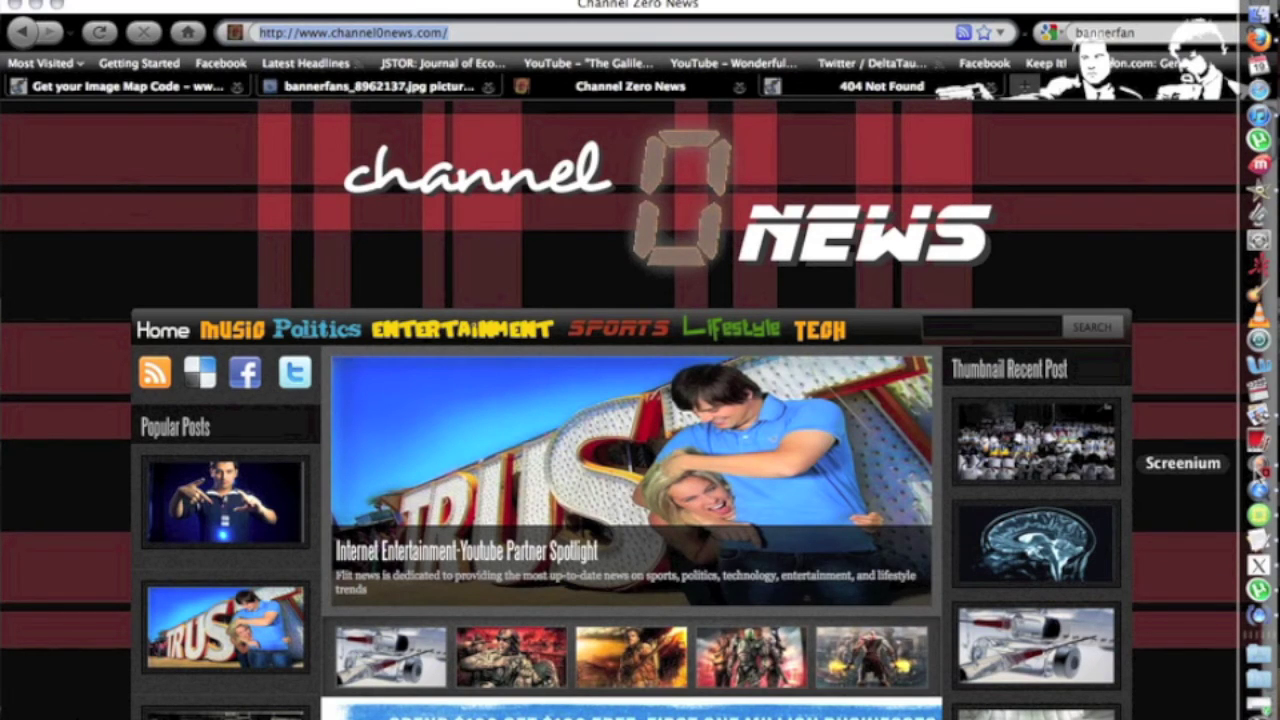
right_click(1258, 464)
mouse_move(1168, 400)
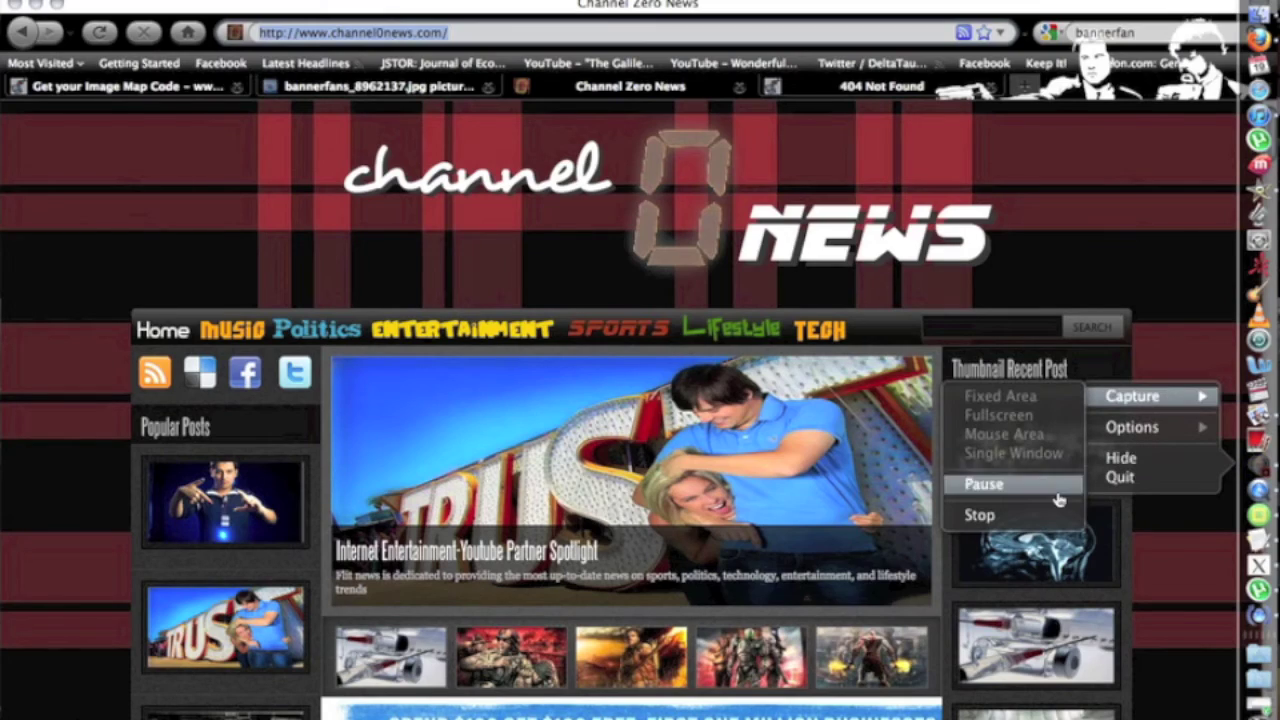